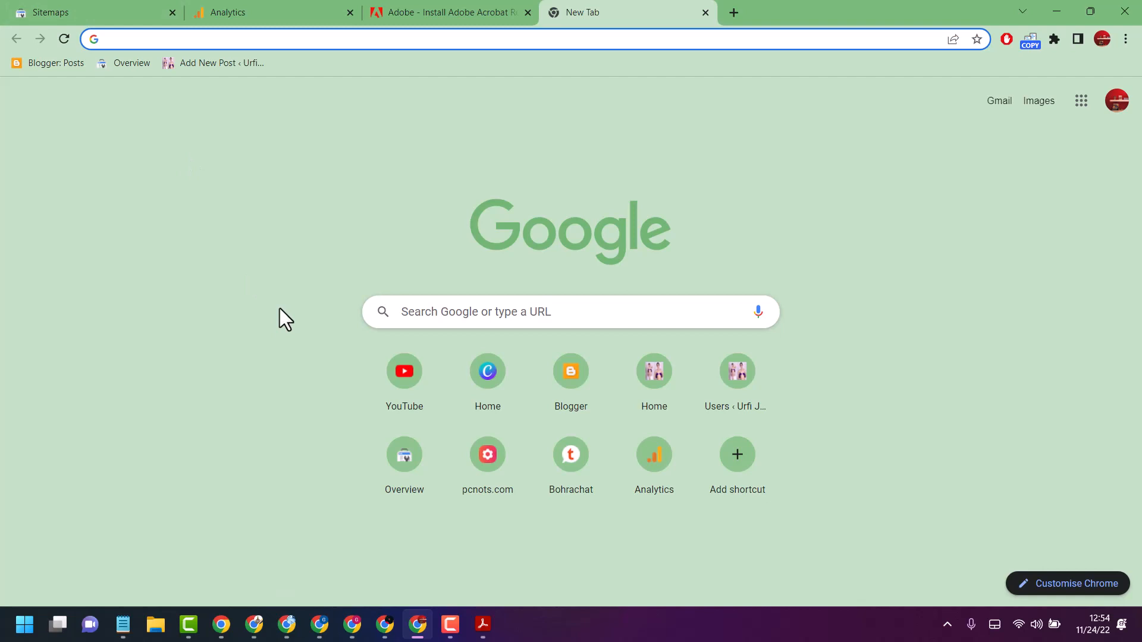
Search Google for "mysql workbench download" and open the Download MySQL Workbench page on dev.mysql.com
text(my)
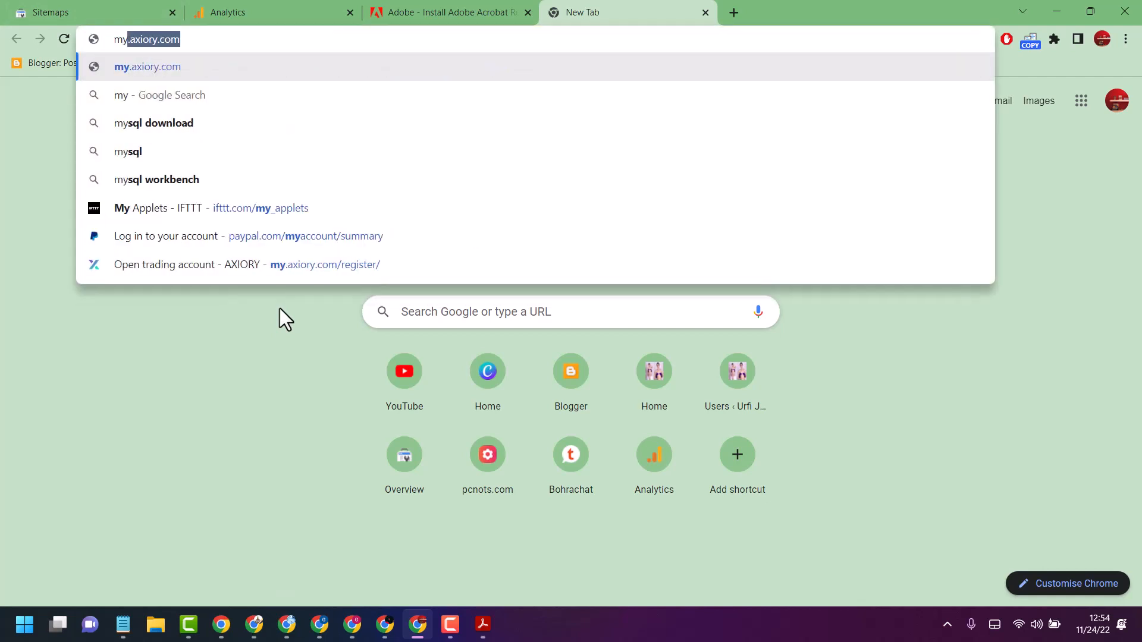
text(sq)
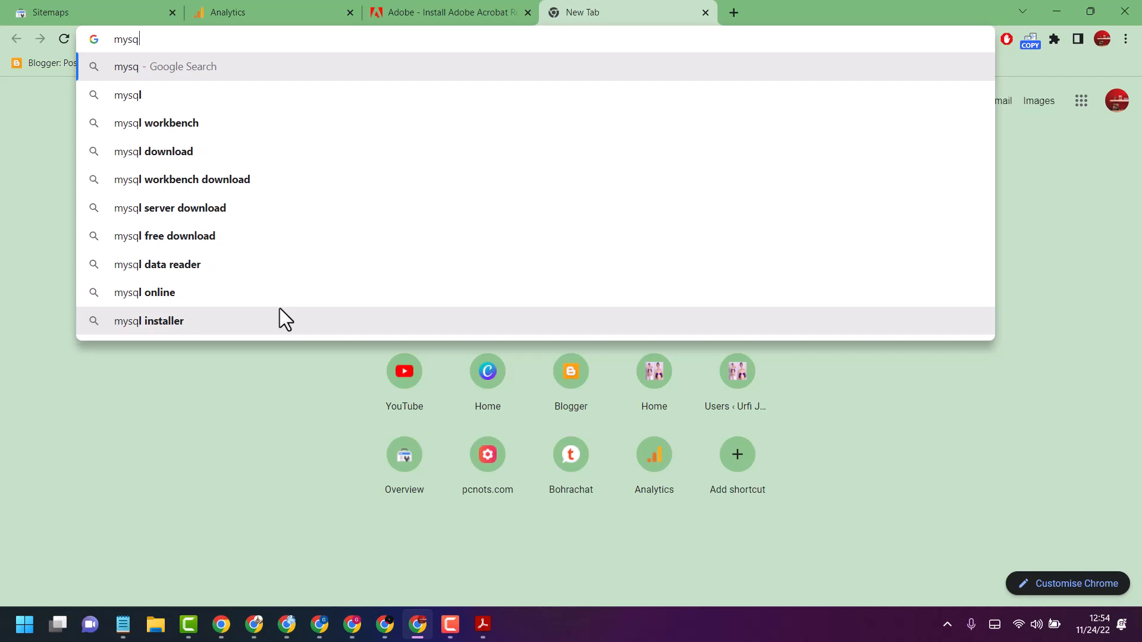
click(171, 181)
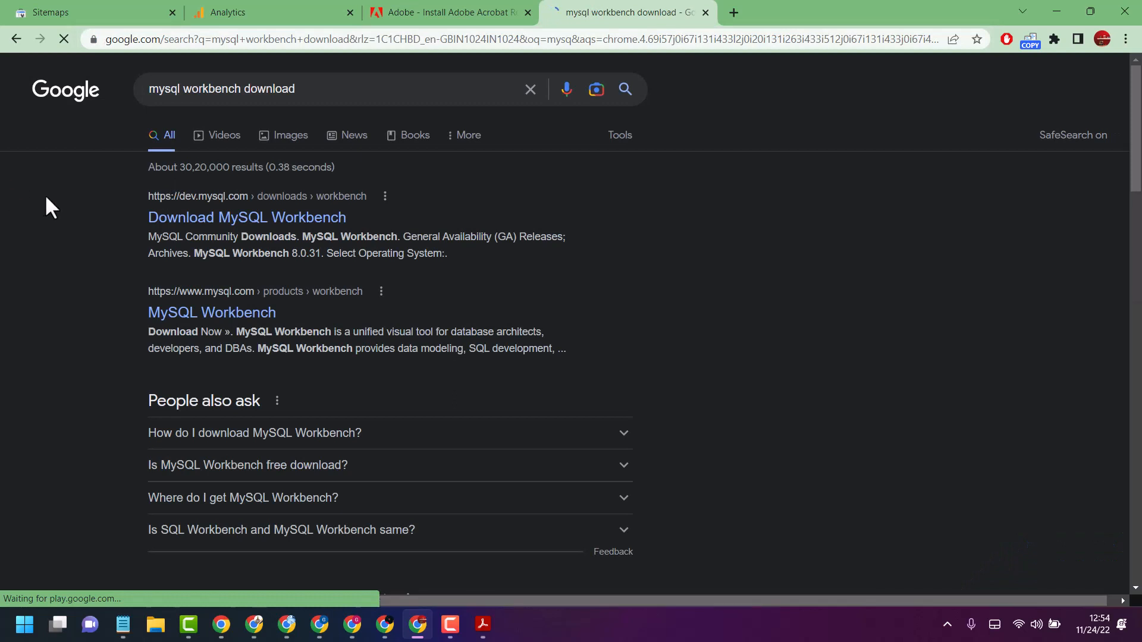
click(191, 217)
Check the operating system choices, keep Microsoft Windows, and go to the MySQL Installer for Windows download page
scroll(298, 277, down, 1)
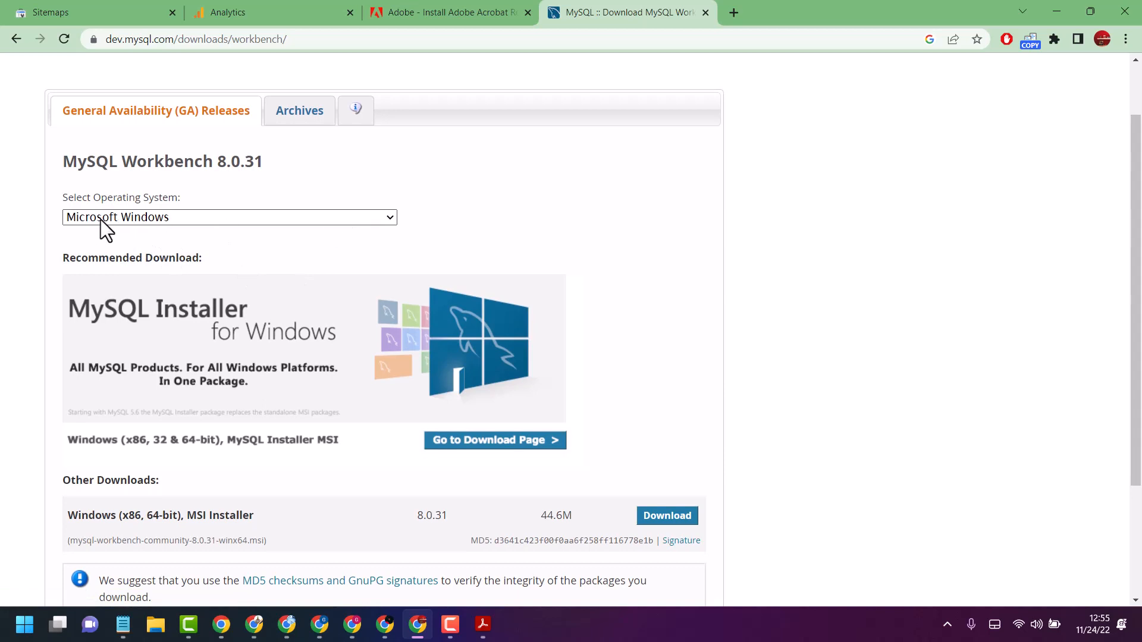
click(301, 217)
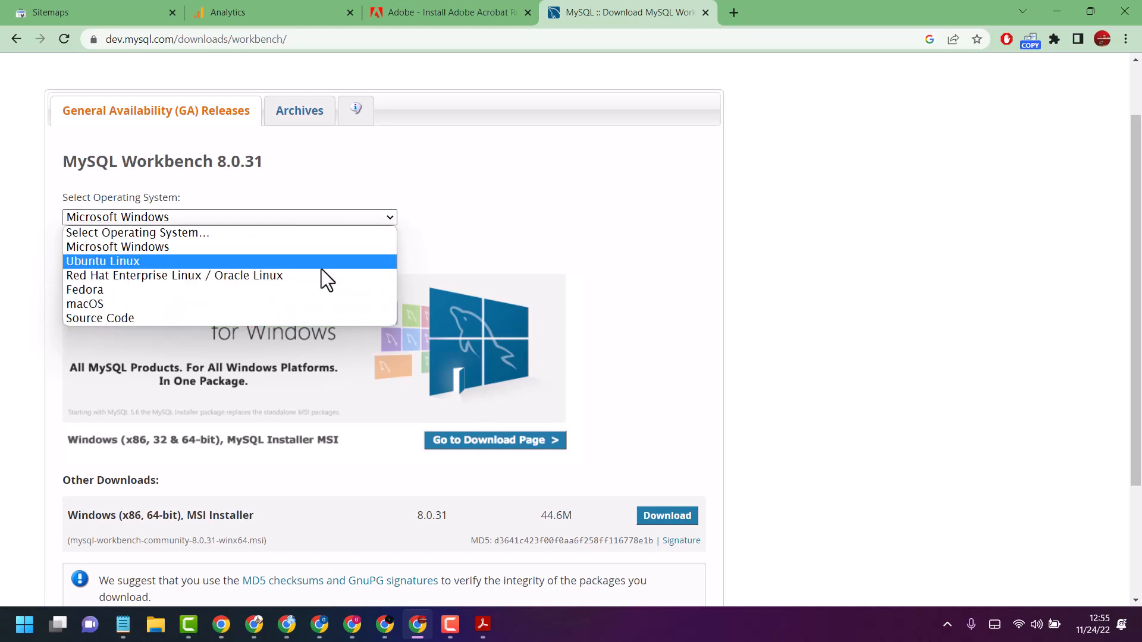
click(565, 207)
scroll(446, 232, down, 3)
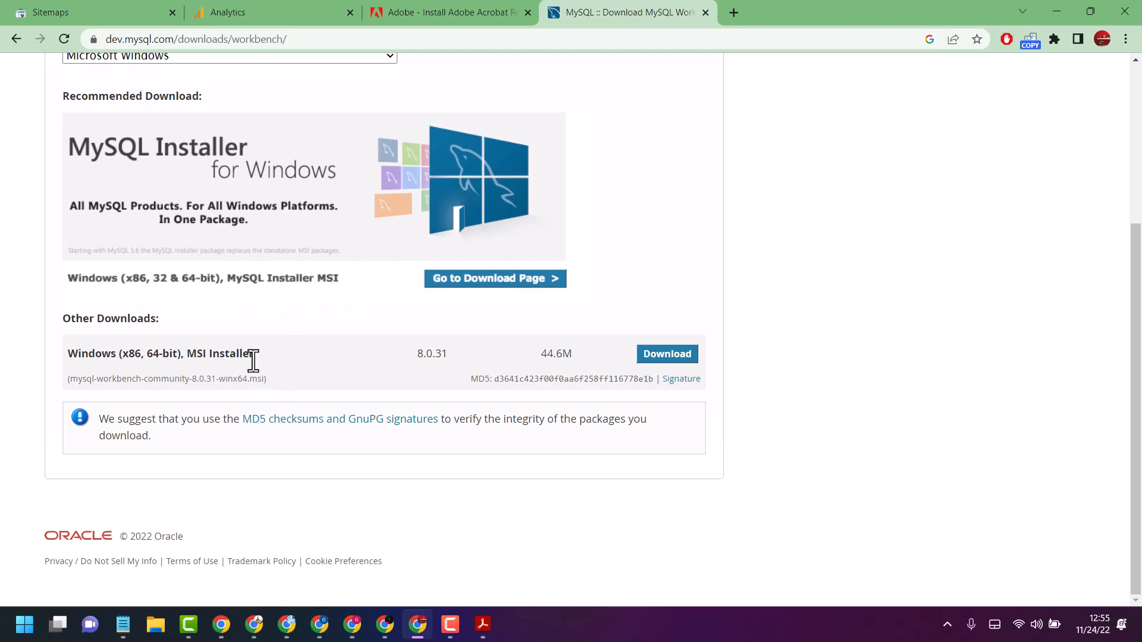
click(473, 294)
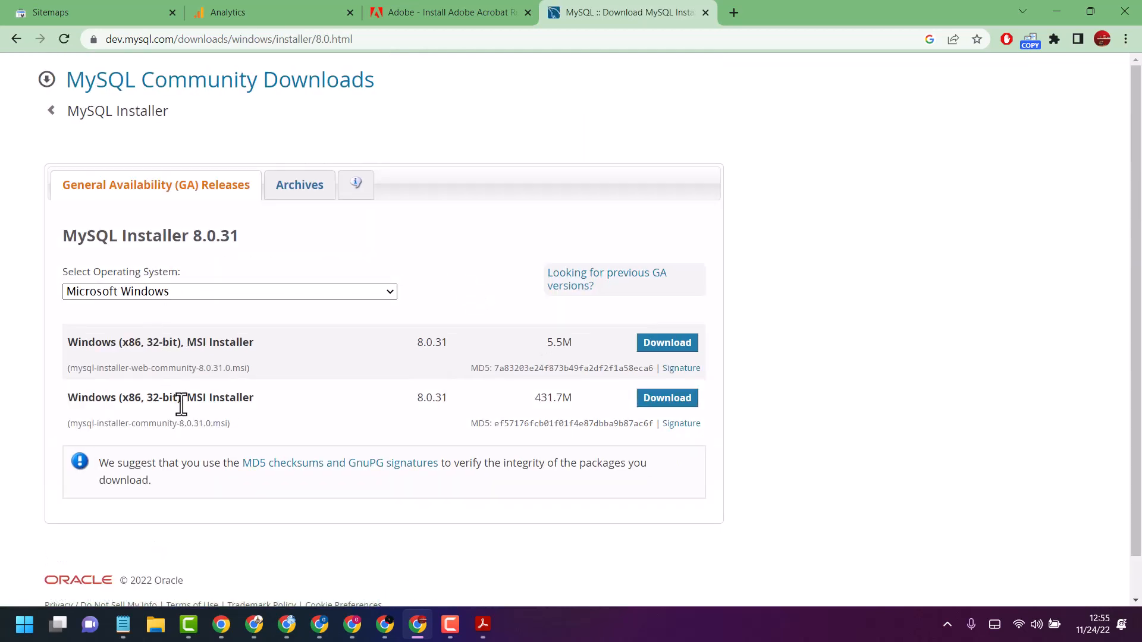
Download the 5.5M mysql-installer-web-community-8.0.31.0.msi for Microsoft Windows without logging in or signing up
click(387, 295)
click(121, 321)
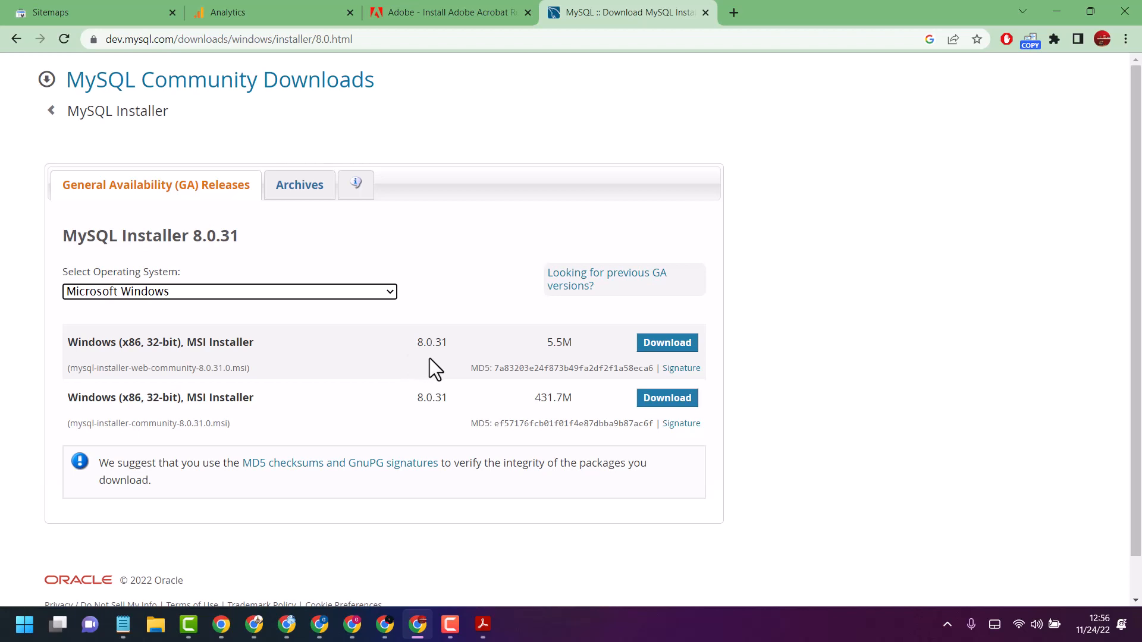
scroll(438, 360, down, 1)
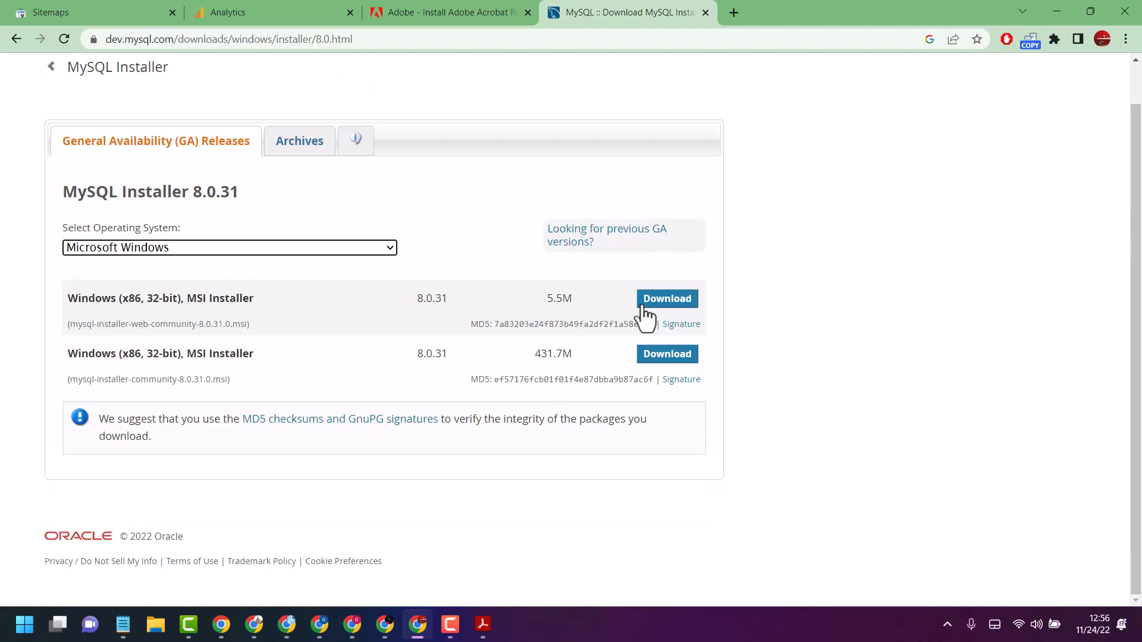
click(672, 301)
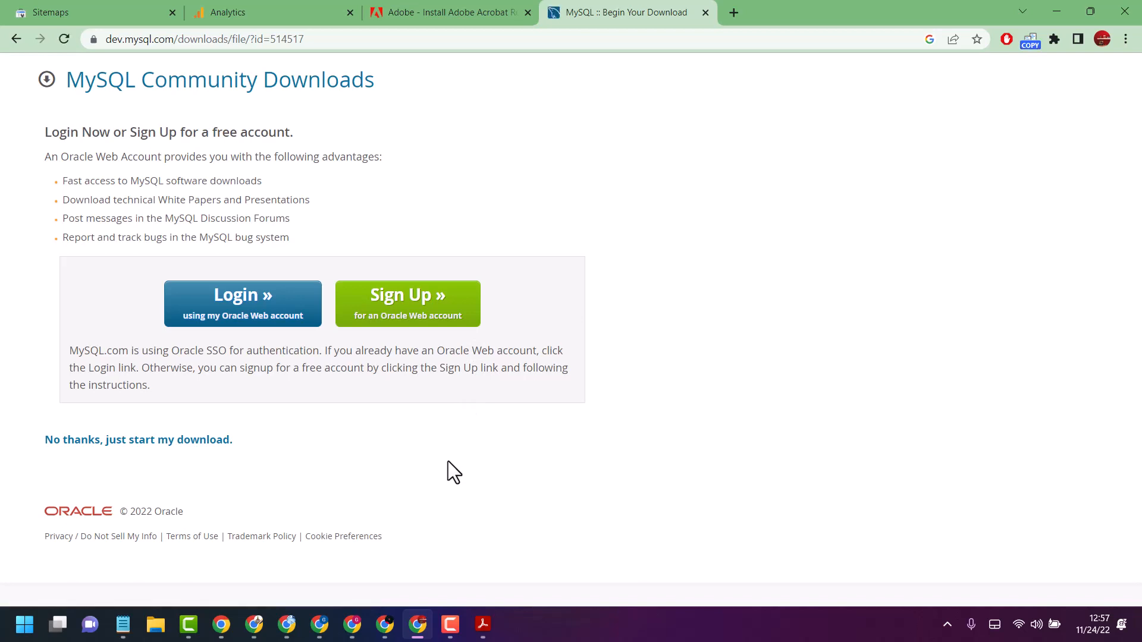
click(144, 447)
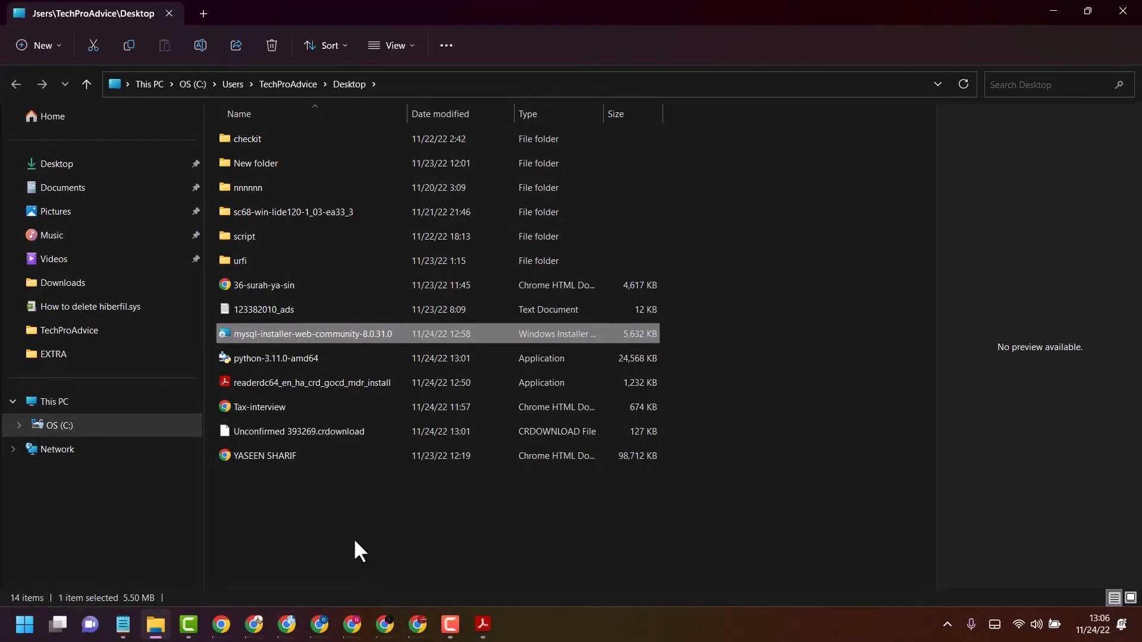
Run mysql-installer-web-community-8.0.31.0 from the Desktop folder, accept the mandatory installer upgrade, and bring the MySQL Installer window up
double_click(256, 333)
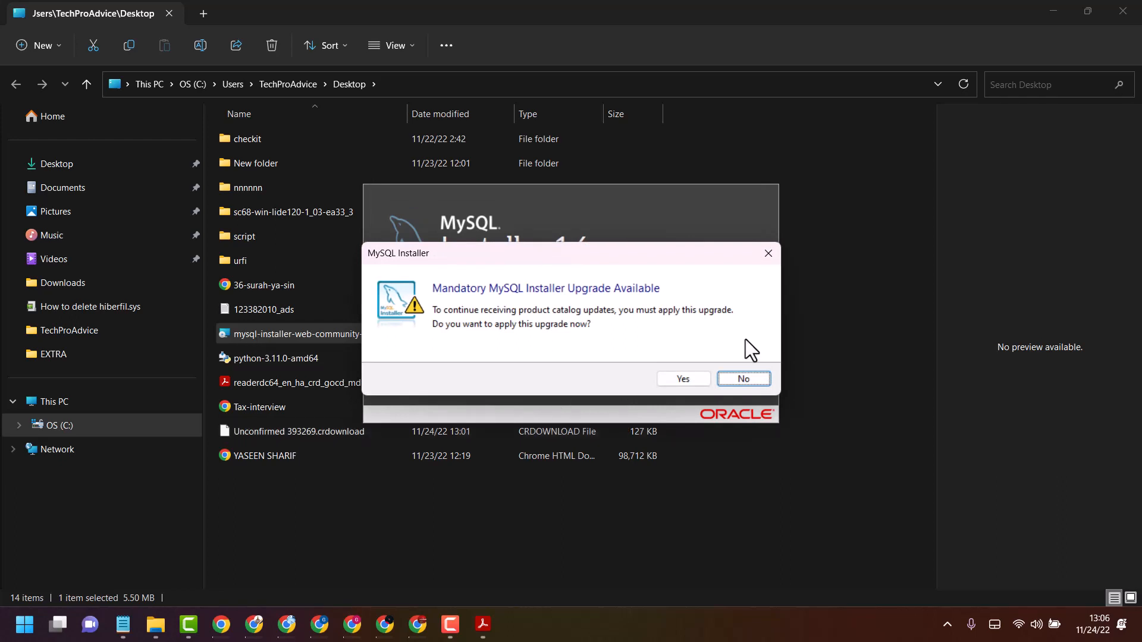
click(683, 380)
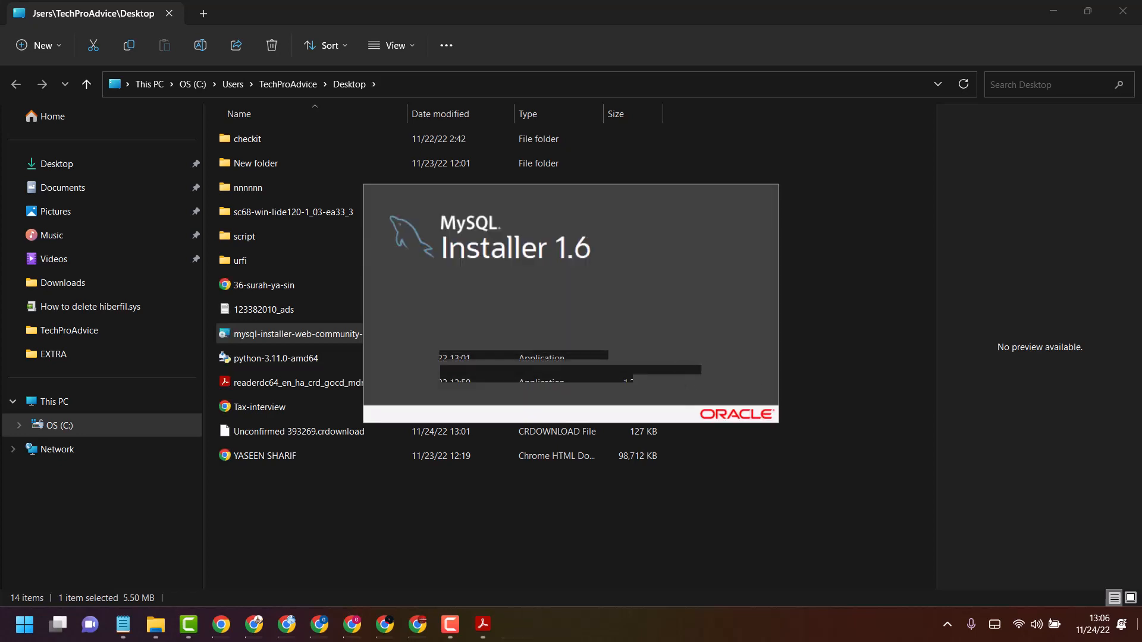
key(super+d)
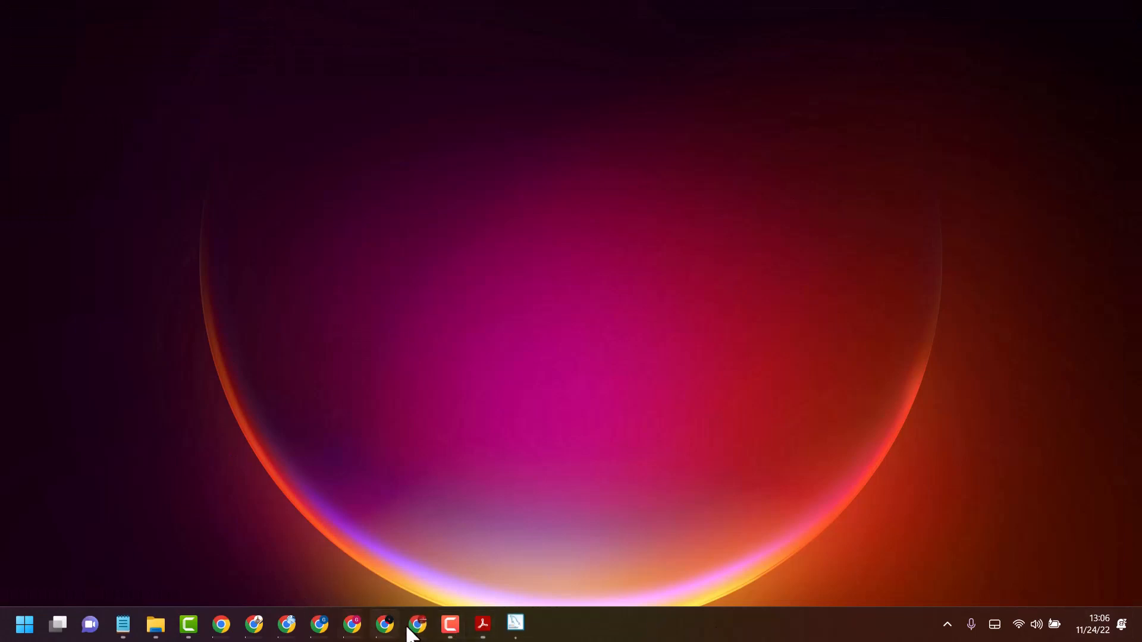
click(515, 626)
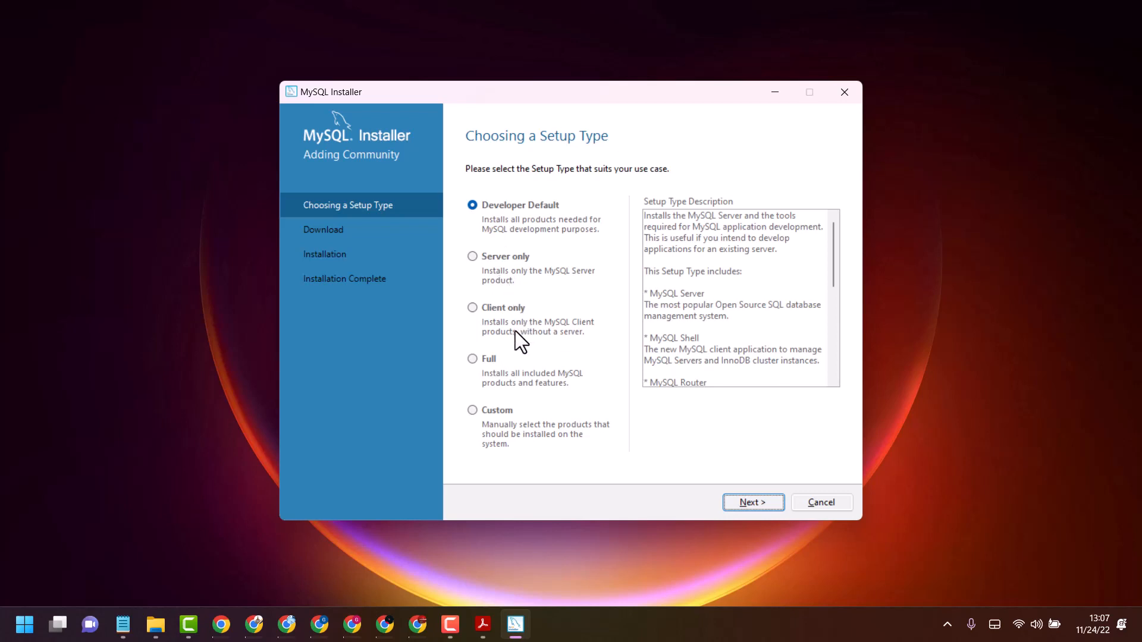
Choose the Full setup type and continue past the MySQL for Visual Studio 1.2.10 requirement to the download stage
click(474, 358)
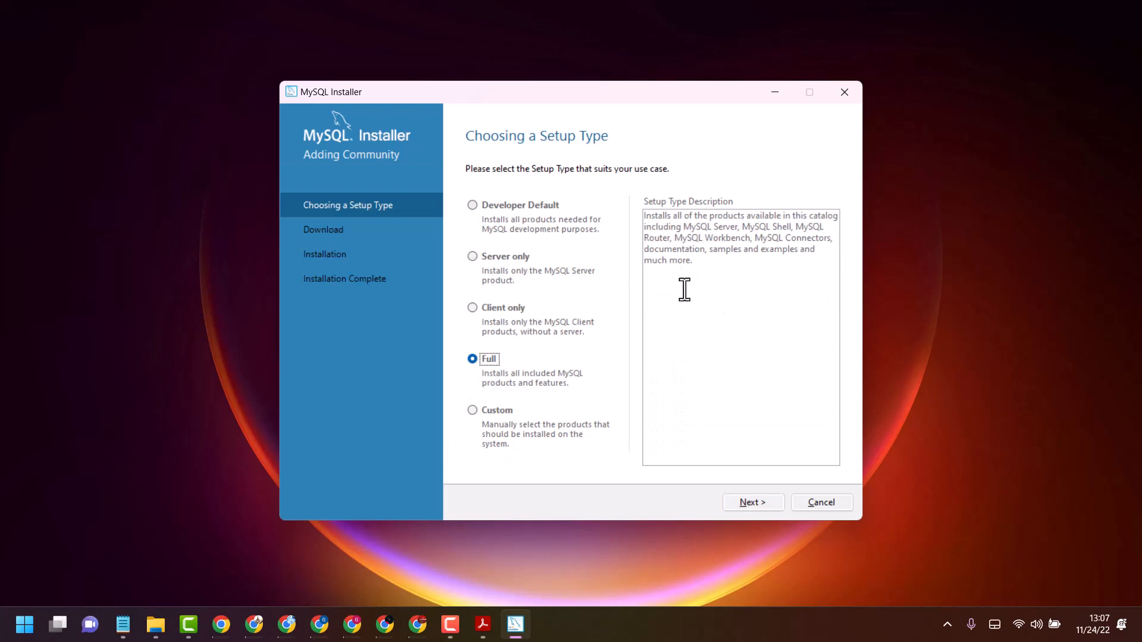
click(767, 500)
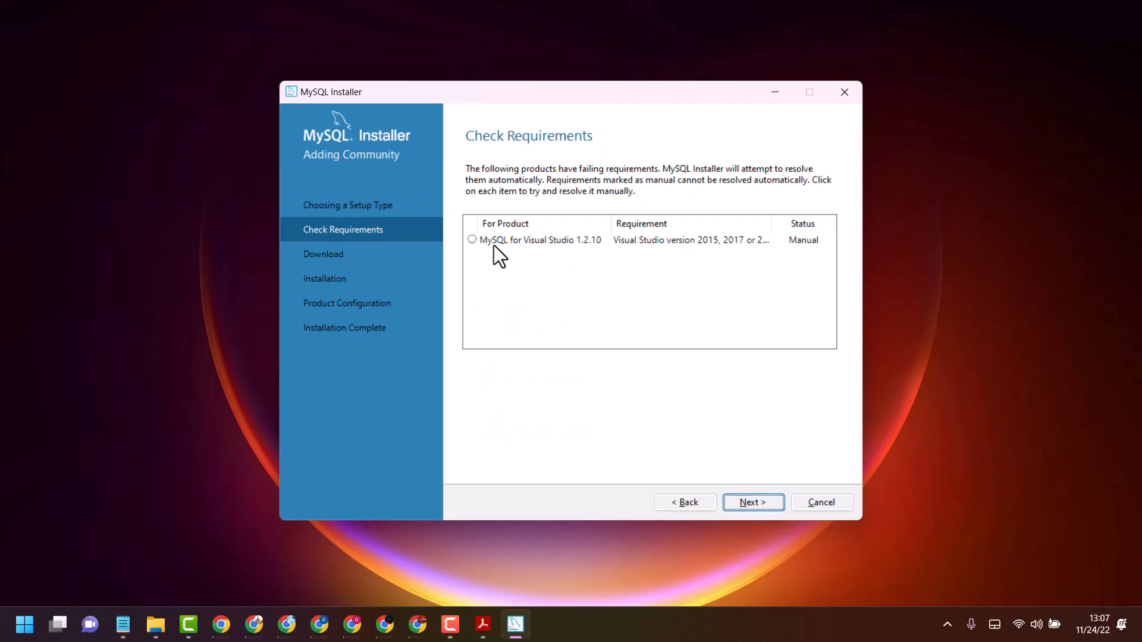
click(470, 243)
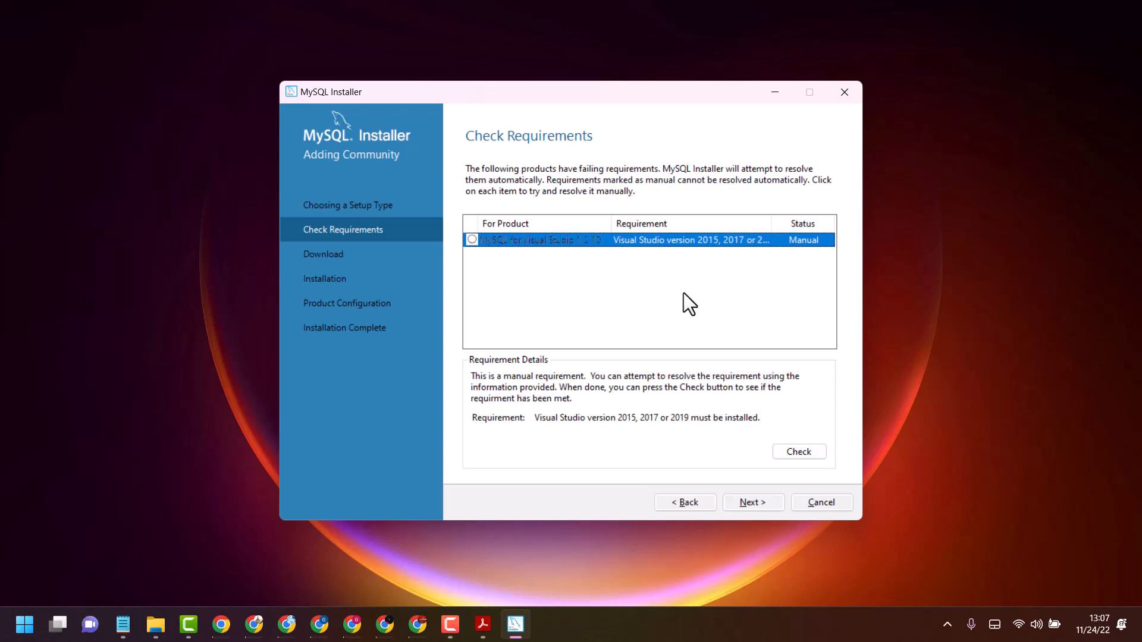
click(753, 502)
Look over the listed MySQL products and start downloading all of them
click(618, 265)
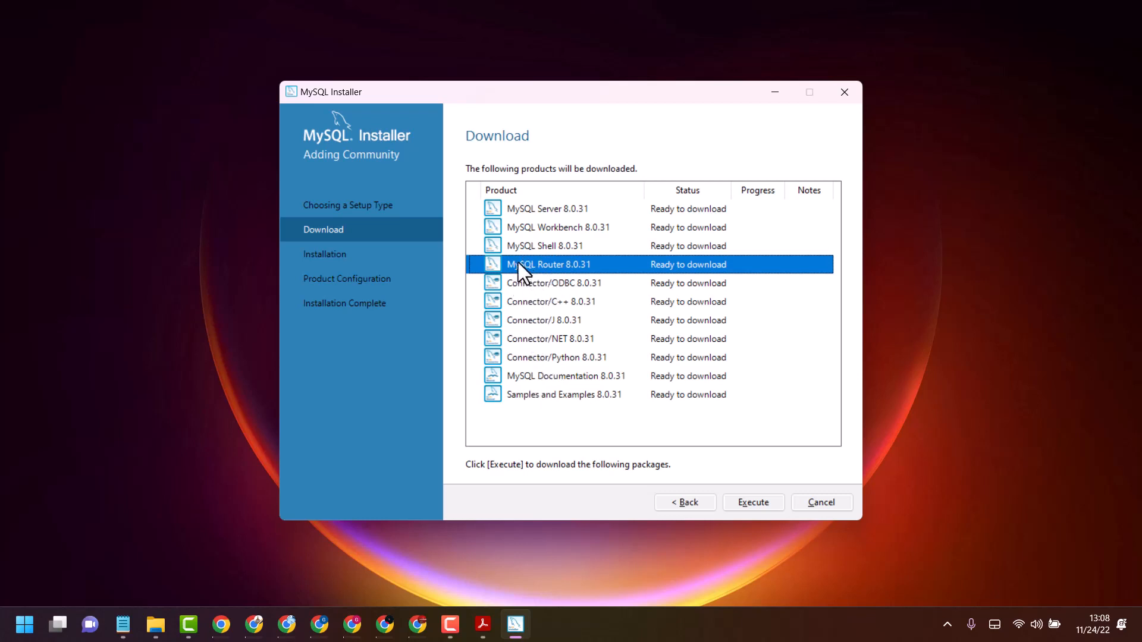
click(501, 211)
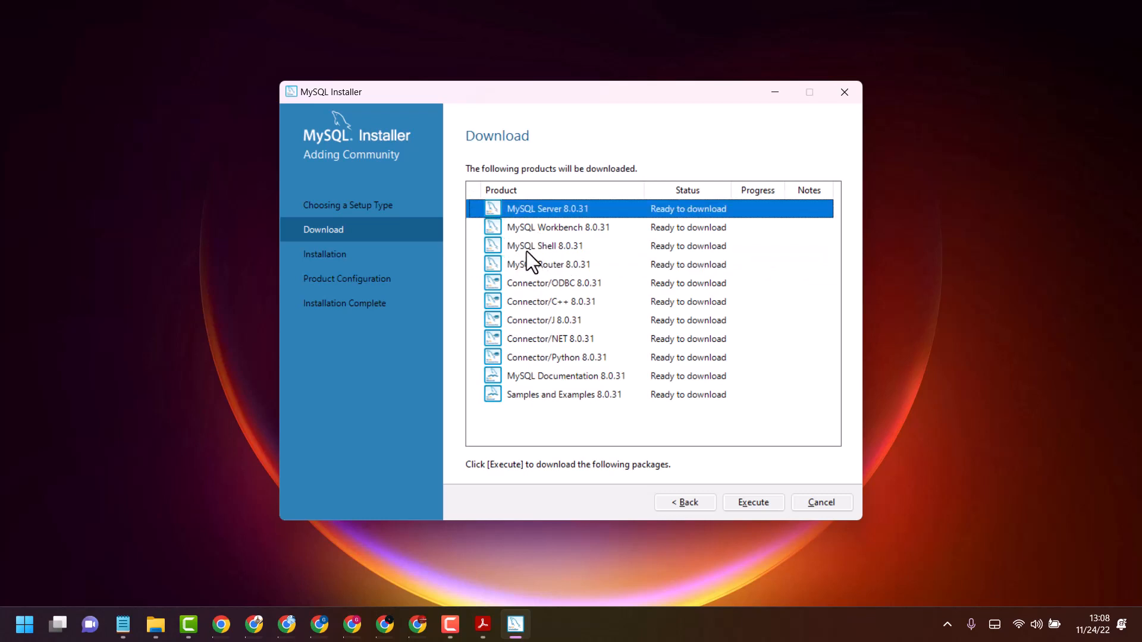
click(497, 231)
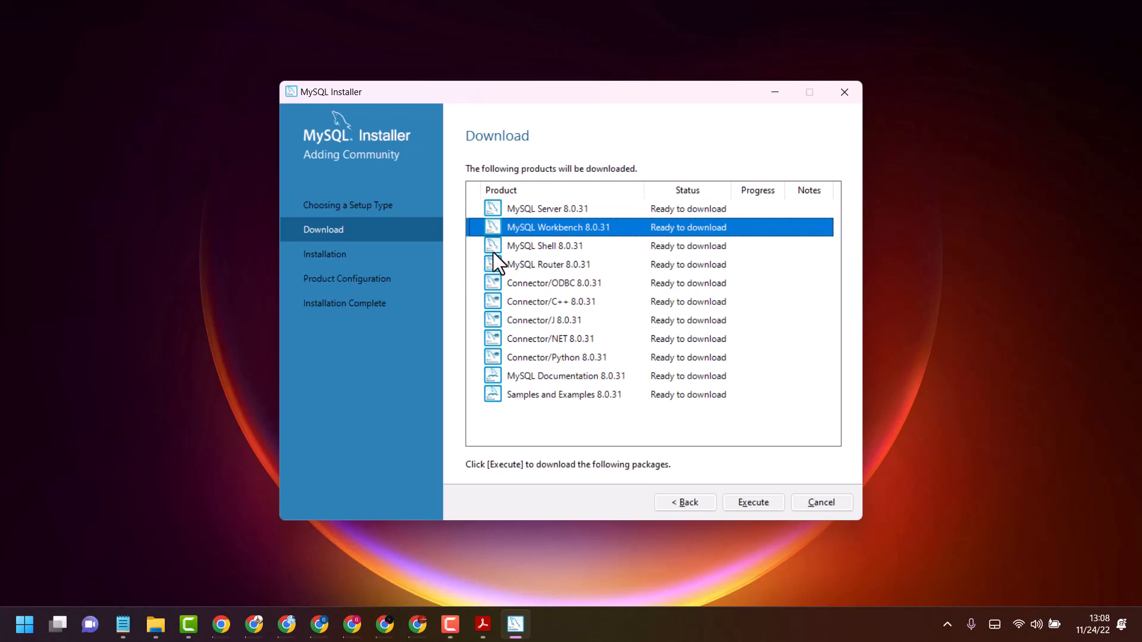
click(489, 208)
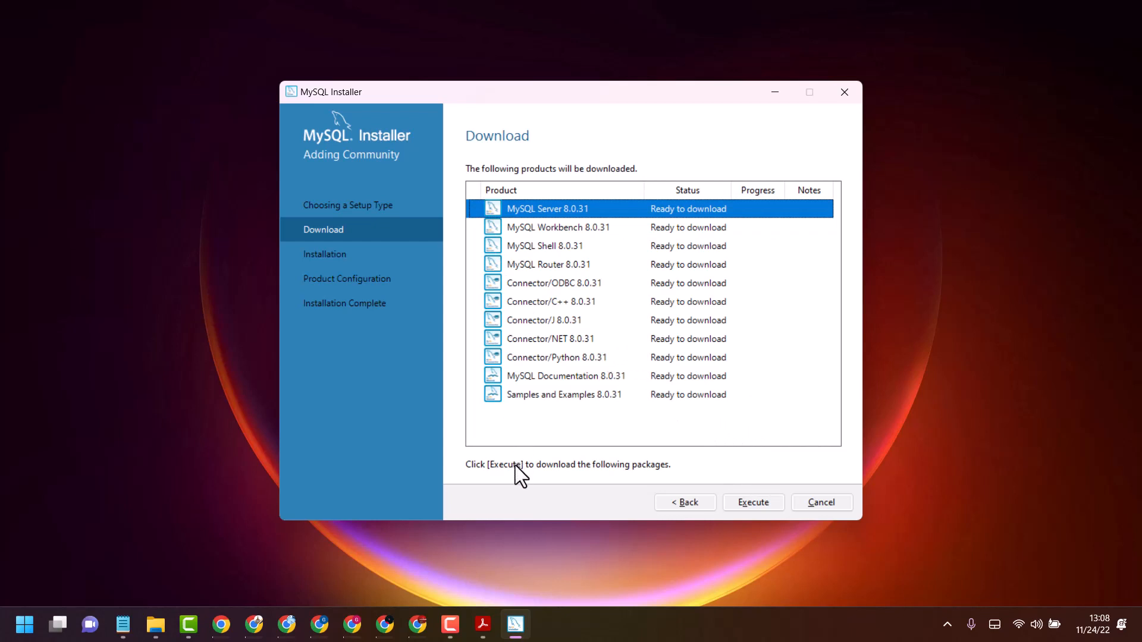
click(746, 502)
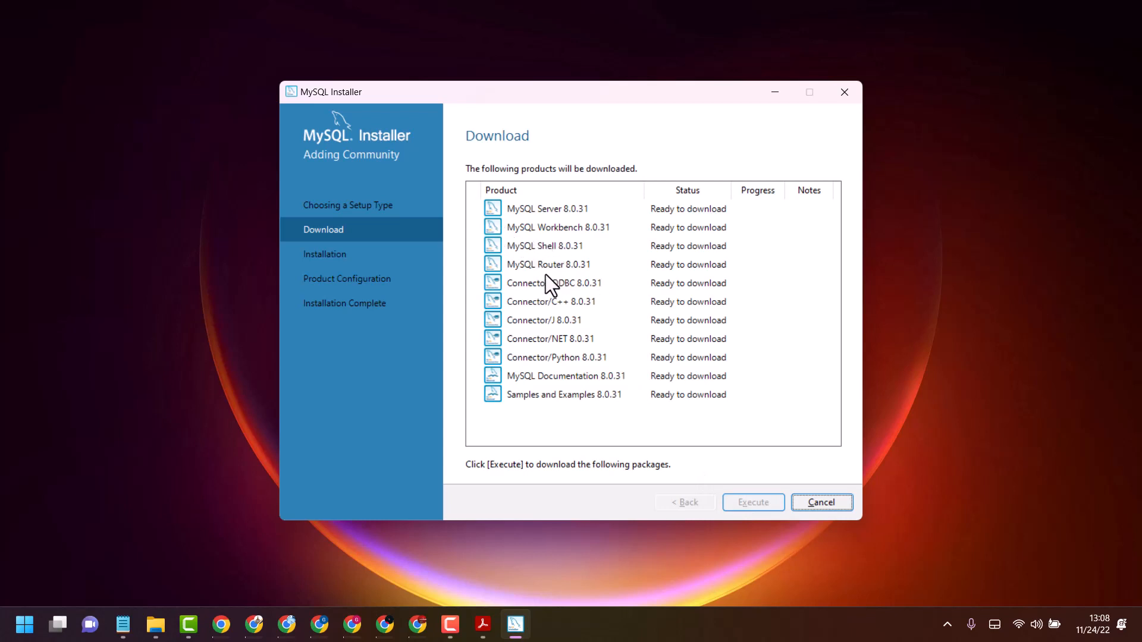
click(498, 305)
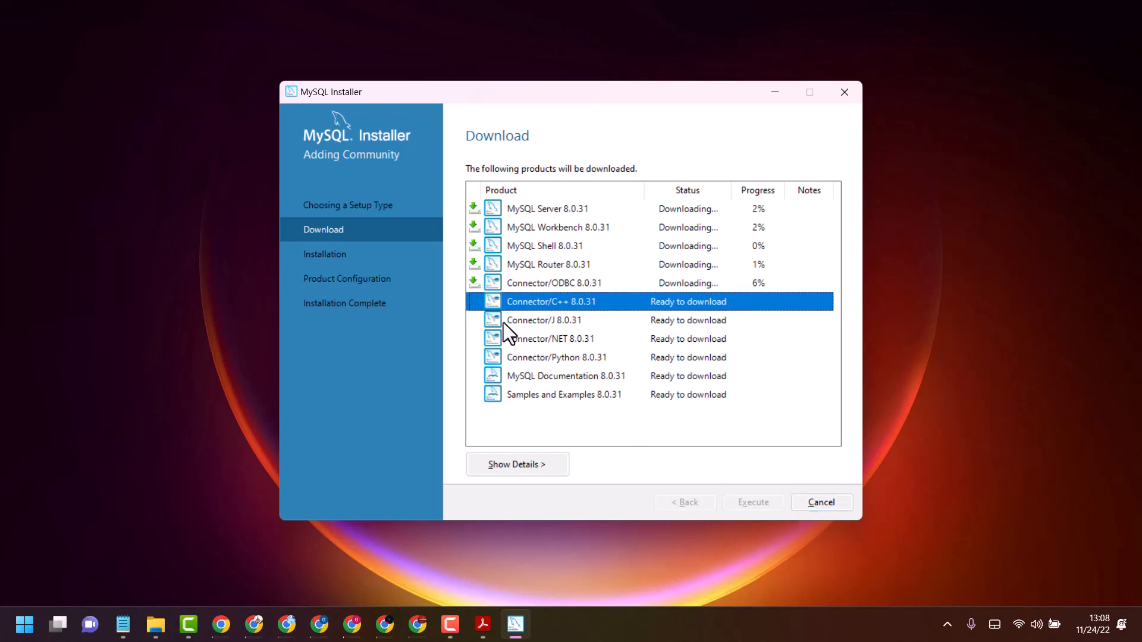
click(500, 322)
click(497, 358)
click(498, 370)
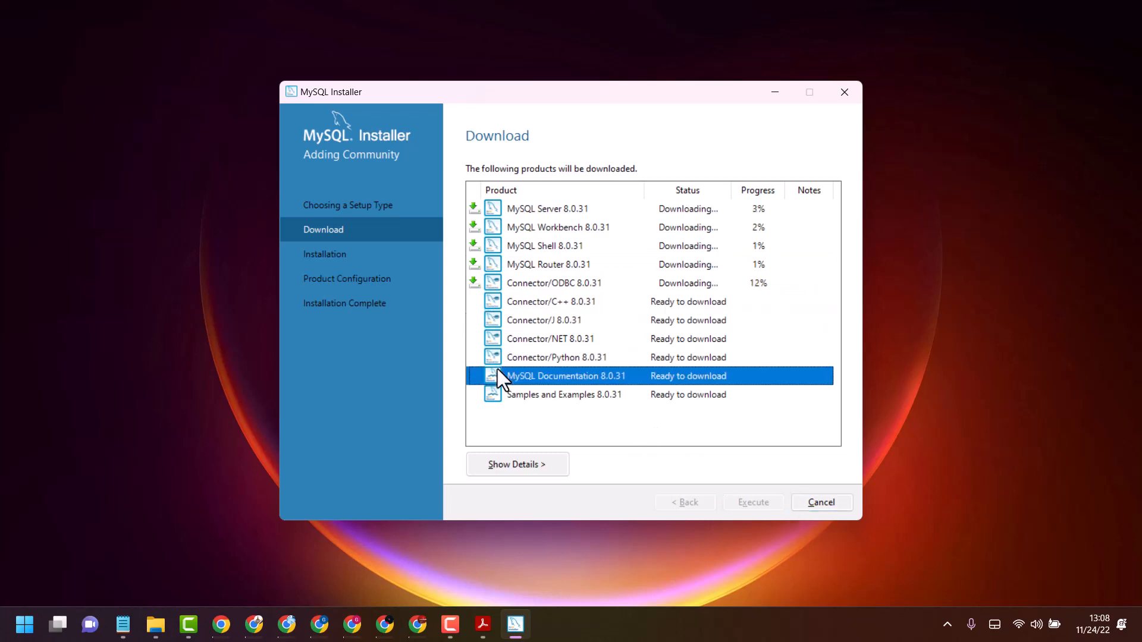
click(496, 395)
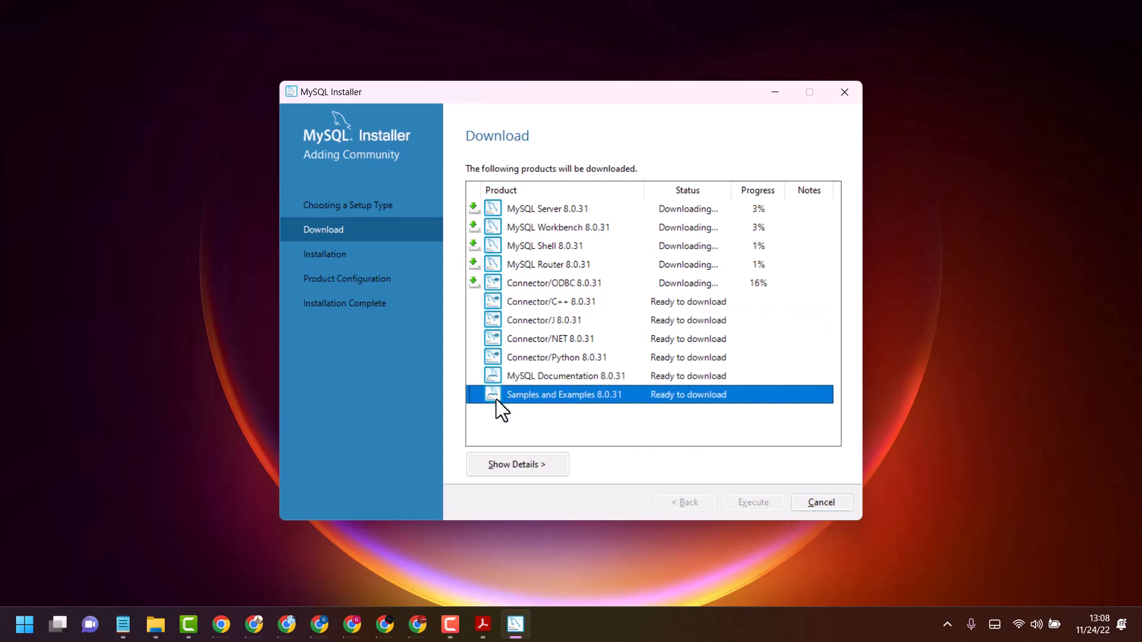